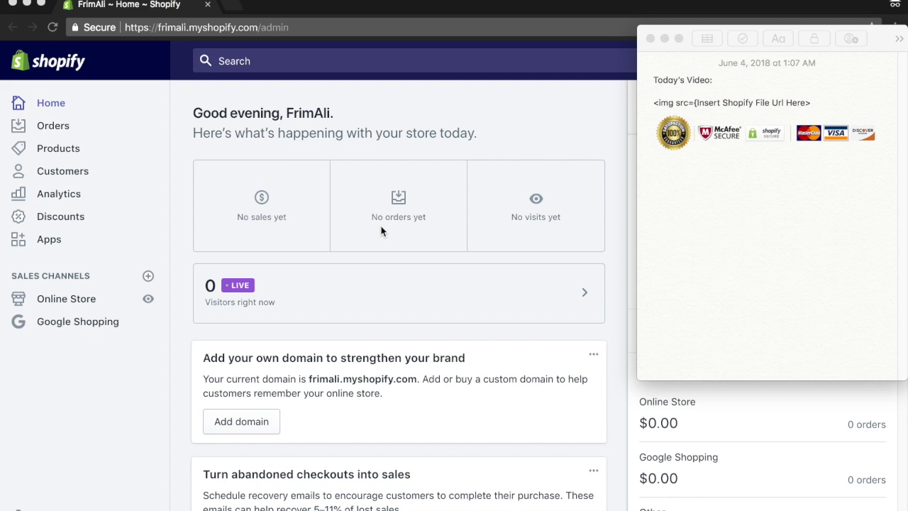
Step: Start a new blank incognito tab beside the Shopify admin
click(227, 8)
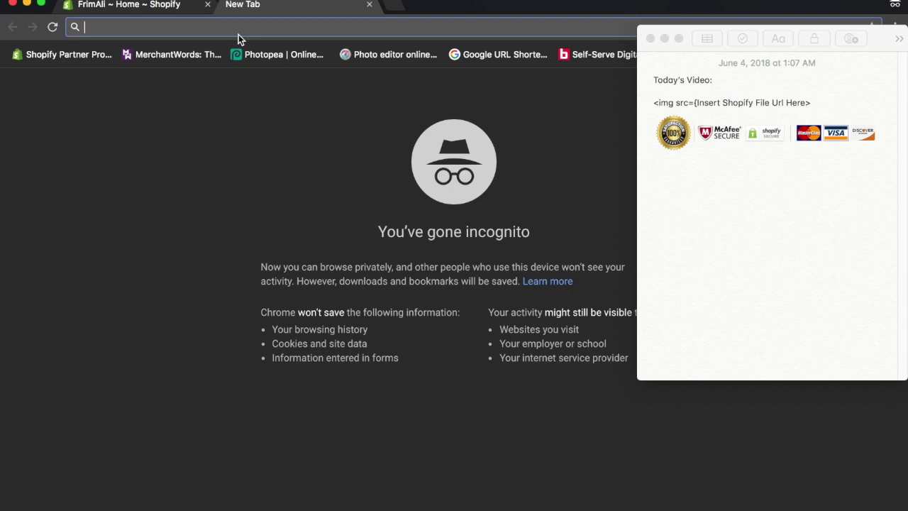
Step: Load ecomppcacademy.com by accepting the 'eco' address-bar autocomplete
text(eco)
key(Return)
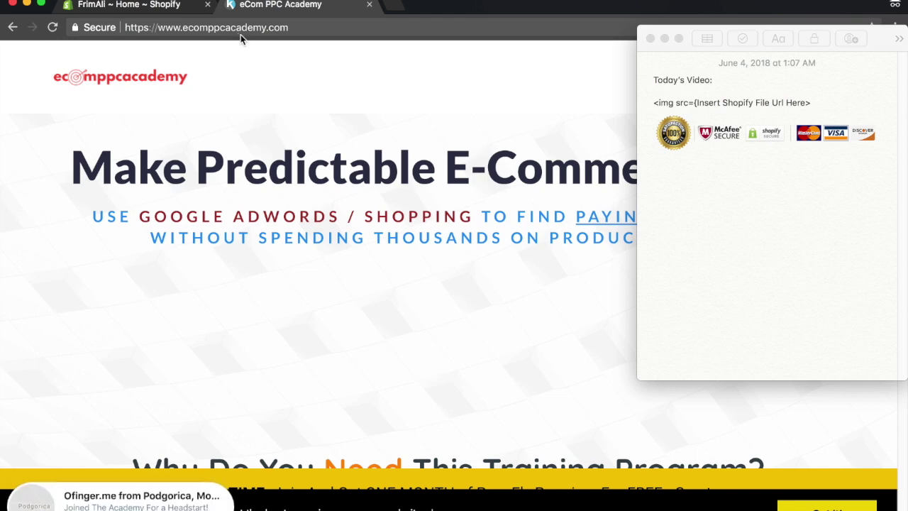
Step: Scroll through the eCom PPC Academy course features down to the testimonials
scroll(237, 258, down, 10)
scroll(237, 257, down, 5)
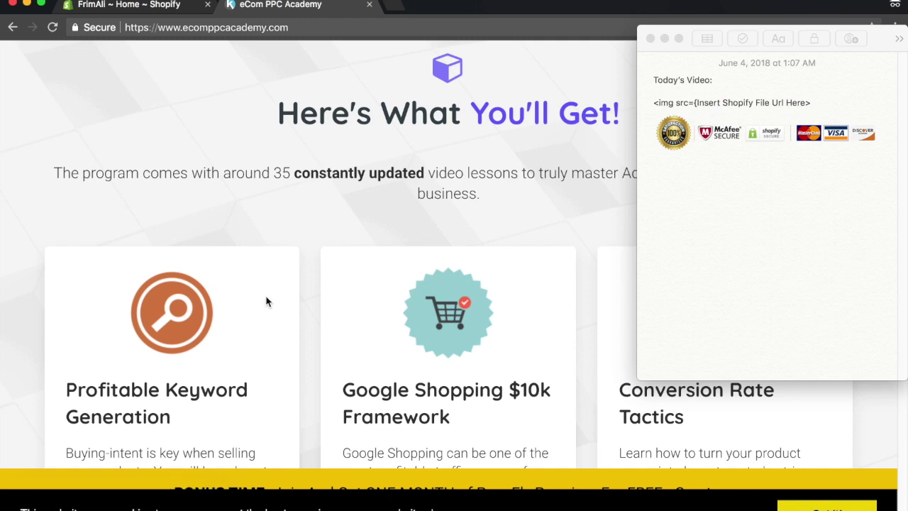
scroll(273, 323, down, 3)
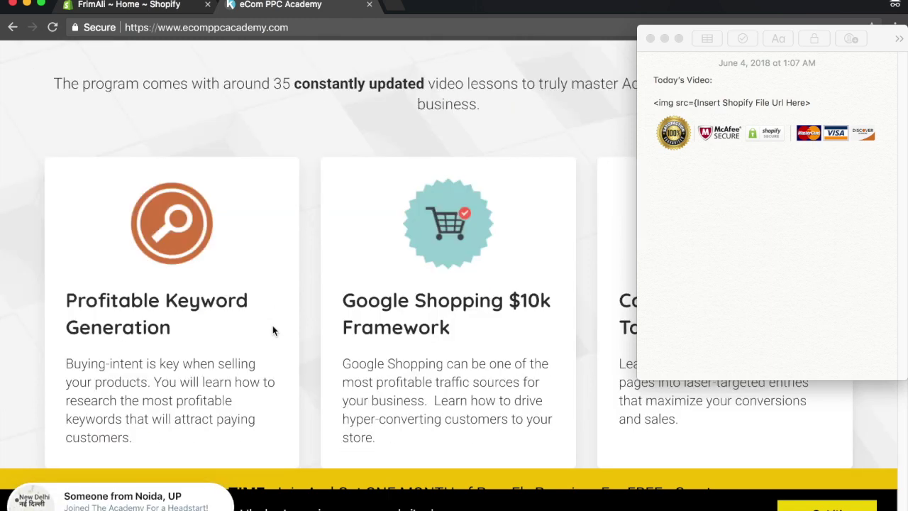
scroll(273, 330, down, 15)
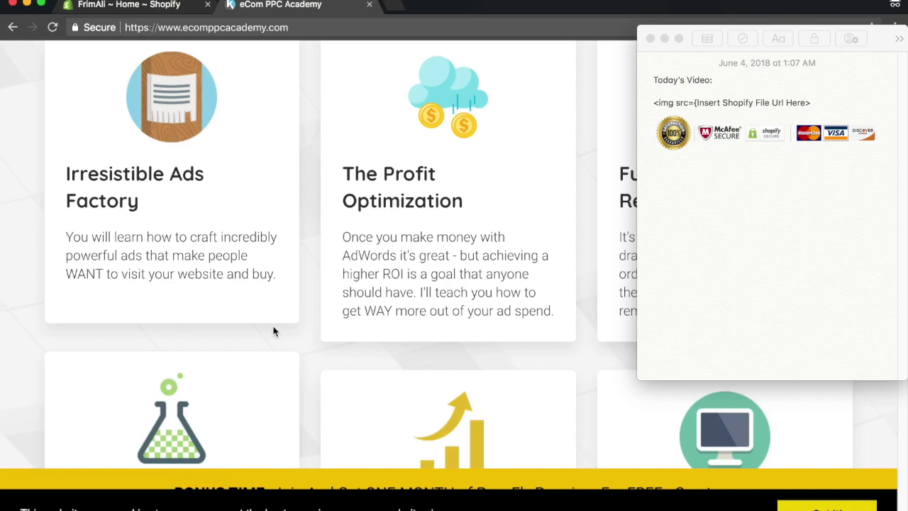
scroll(354, 301, down, 20)
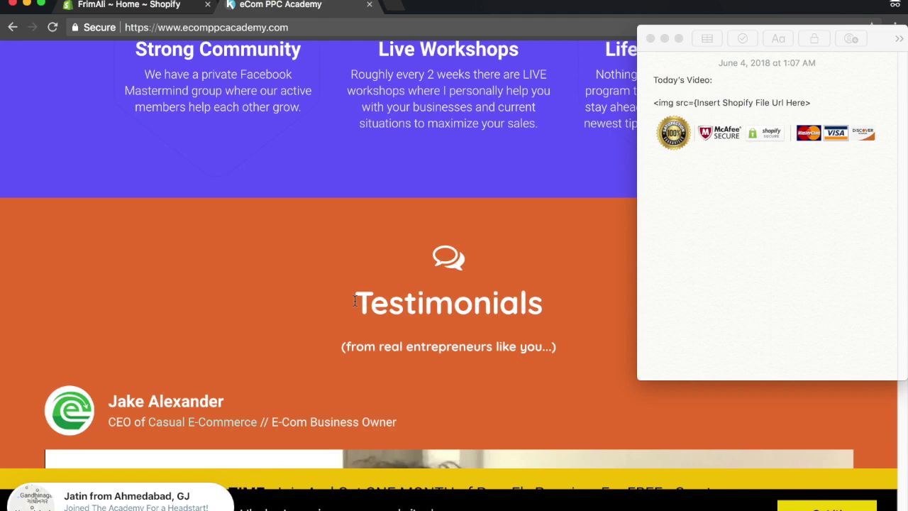
scroll(355, 299, down, 3)
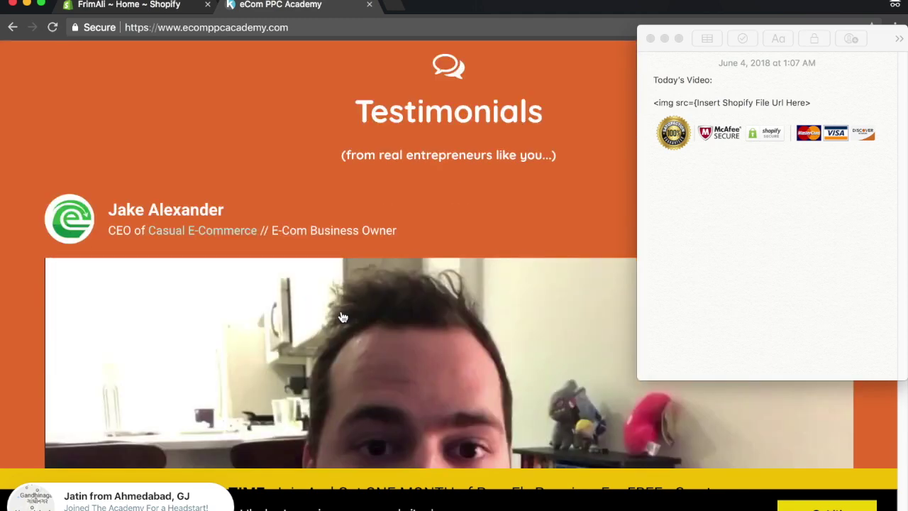
scroll(341, 318, down, 10)
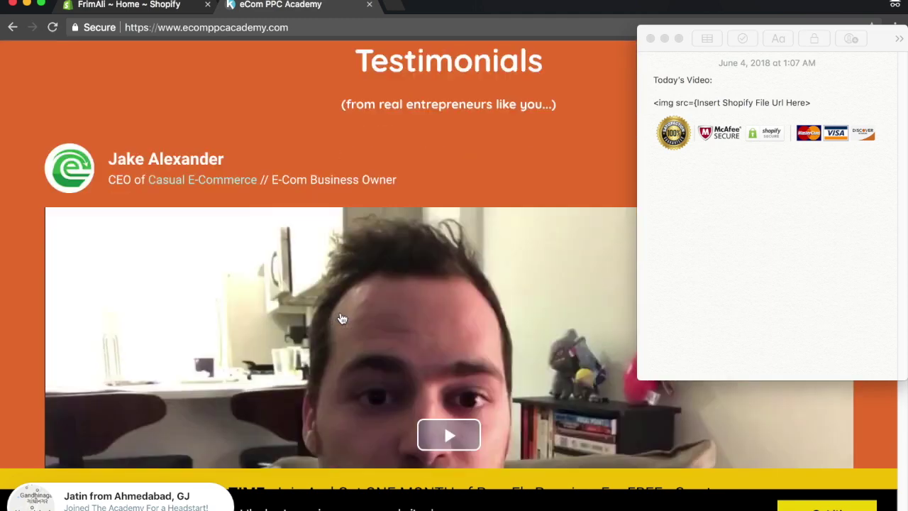
scroll(339, 319, up, 5)
scroll(333, 315, down, 5)
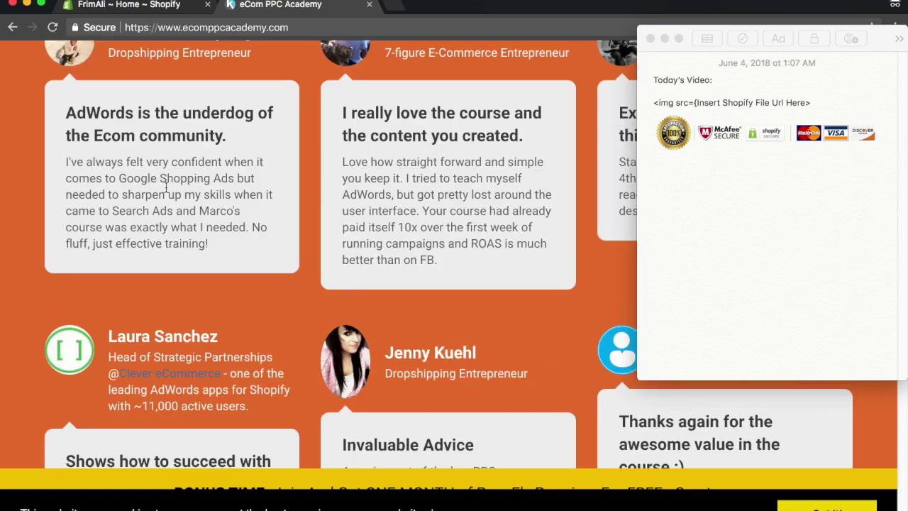
scroll(333, 316, up, 1)
Step: Highlight the first AdWords course testimonial, then clear the selection
triple_click(257, 105)
drag(257, 105, 213, 314)
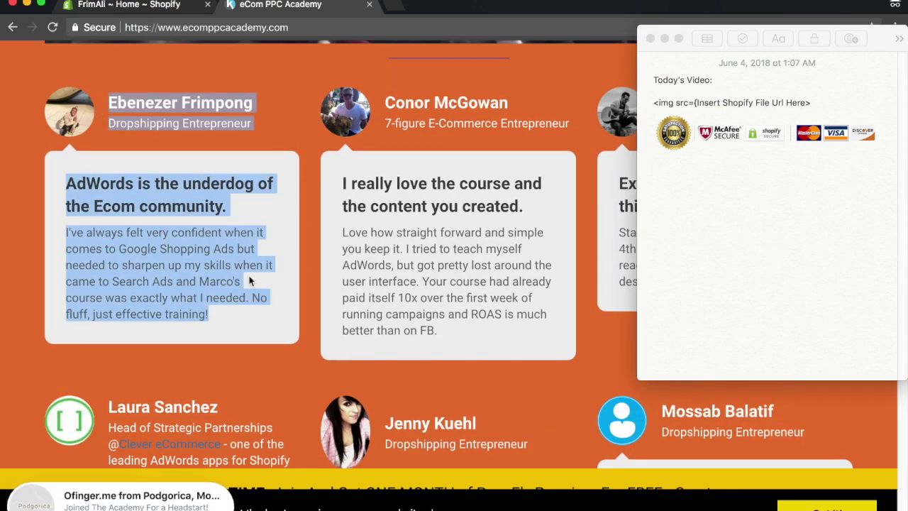
click(216, 231)
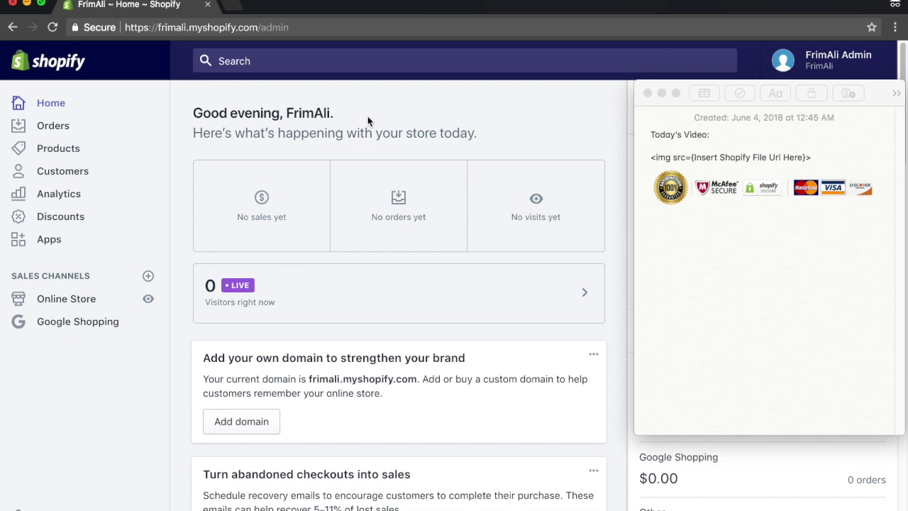
click(650, 158)
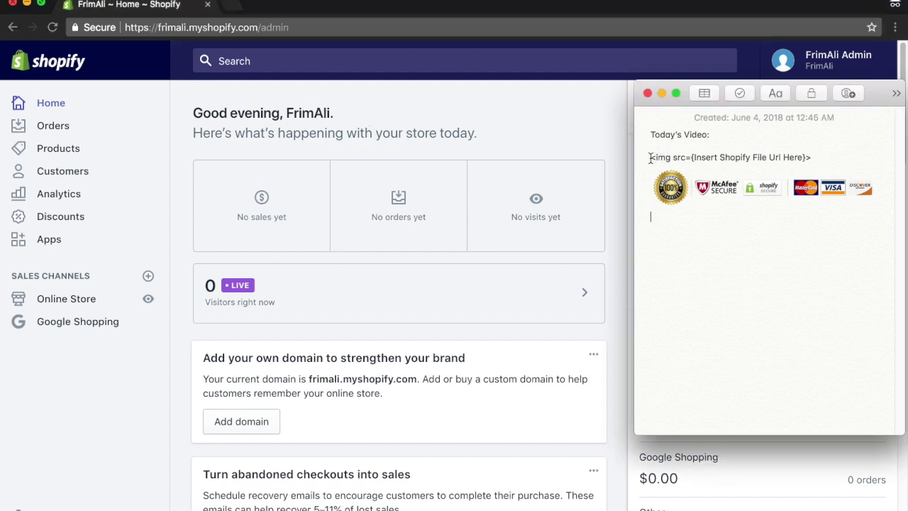
drag(650, 157, 809, 158)
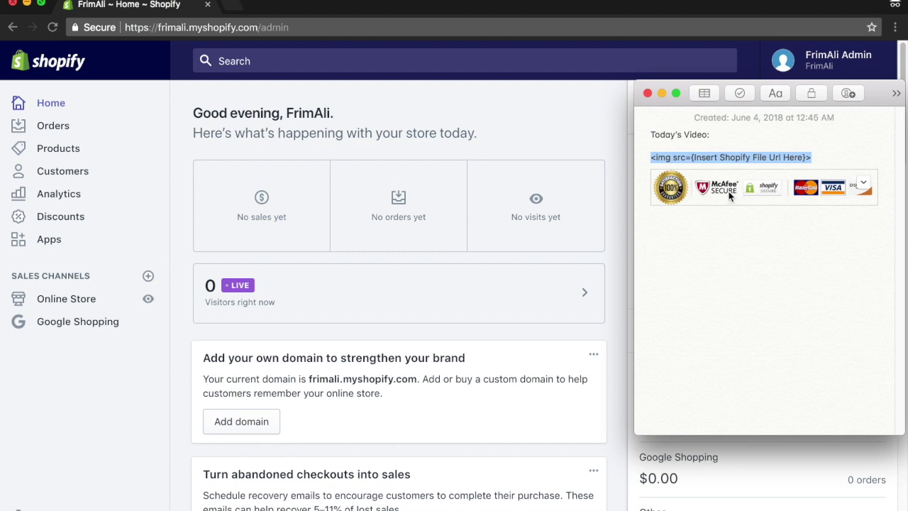
drag(886, 196, 648, 160)
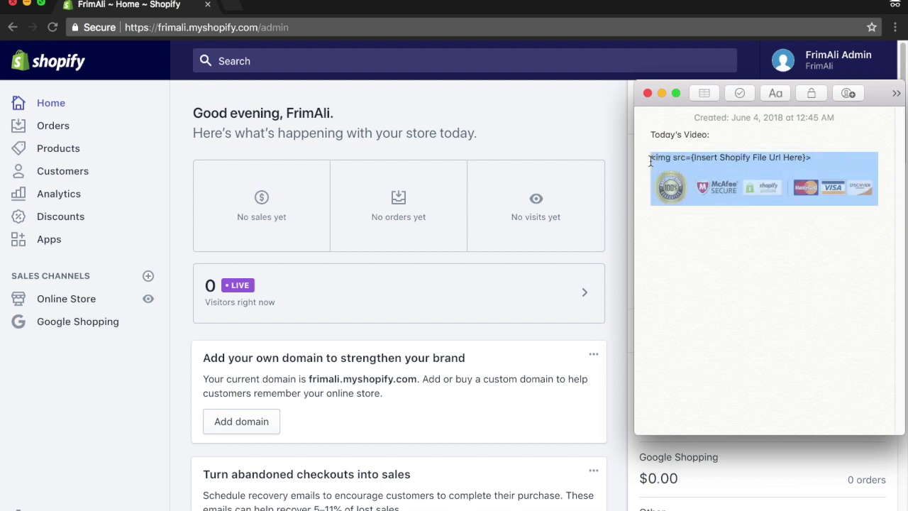
key(Down)
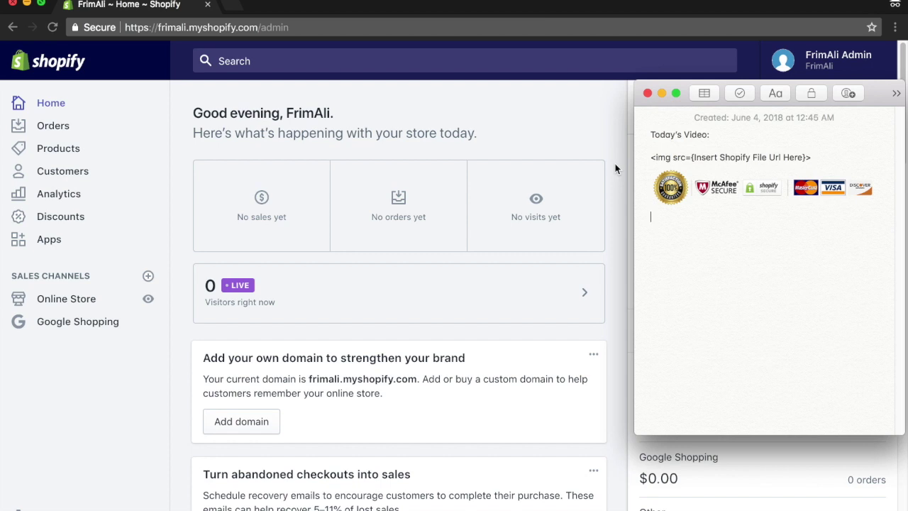
click(42, 506)
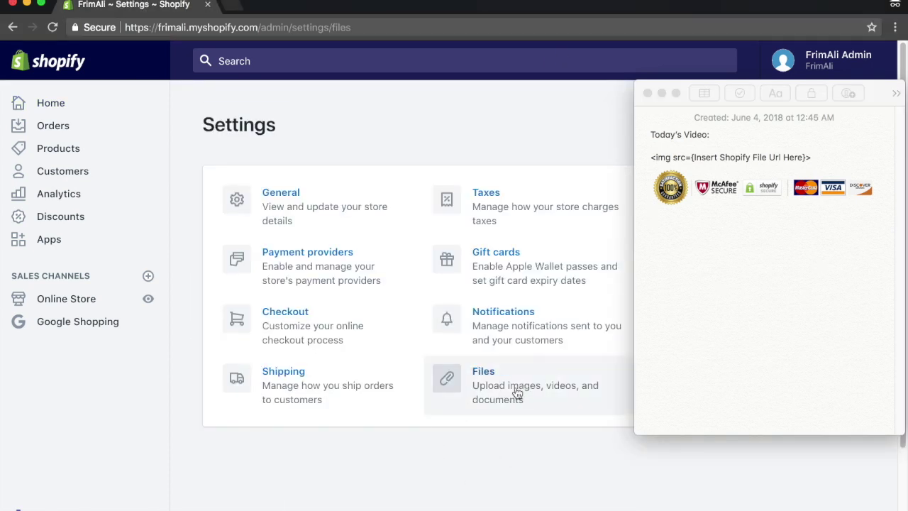
Step: Copy Trust_Badge_copy.png's CDN link from Files and select the note's {Insert Shopify File Url Here} placeholder
click(524, 390)
drag(685, 85, 14, 151)
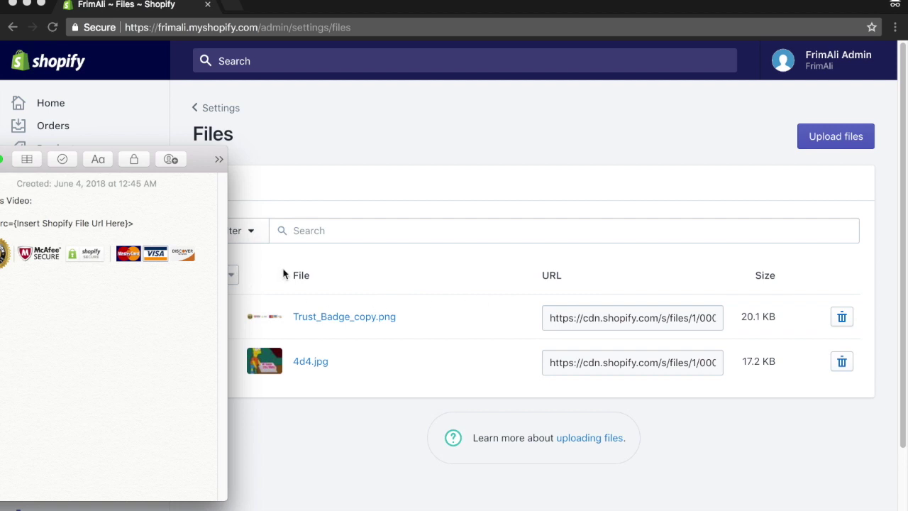
click(558, 319)
click(550, 318)
right_click(559, 316)
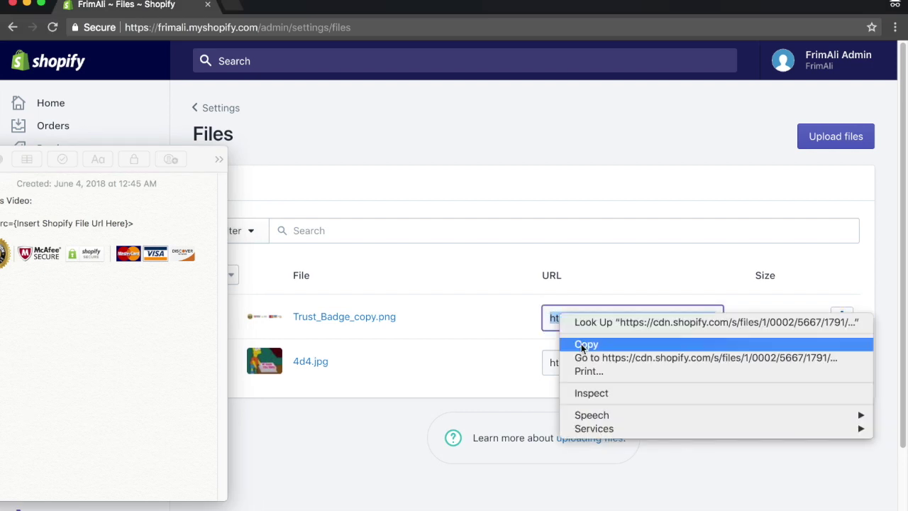
click(581, 342)
drag(202, 159, 575, 157)
drag(503, 221, 387, 221)
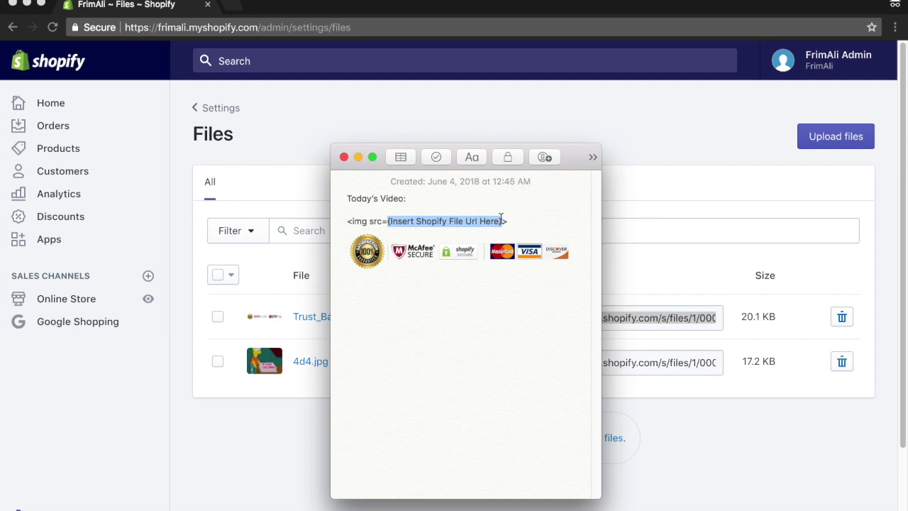
Step: Paste the Trust_Badge_copy.png CDN link over the placeholder in the note's img tag
right_click(475, 220)
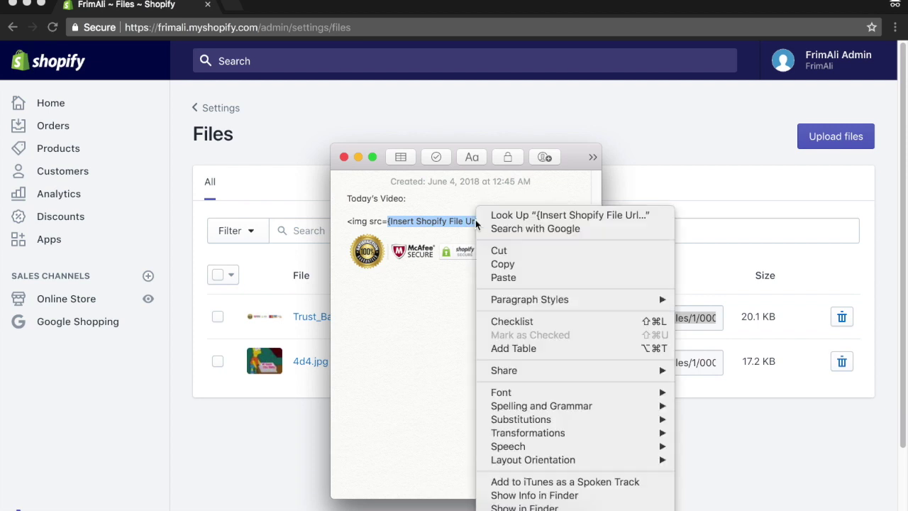
click(513, 279)
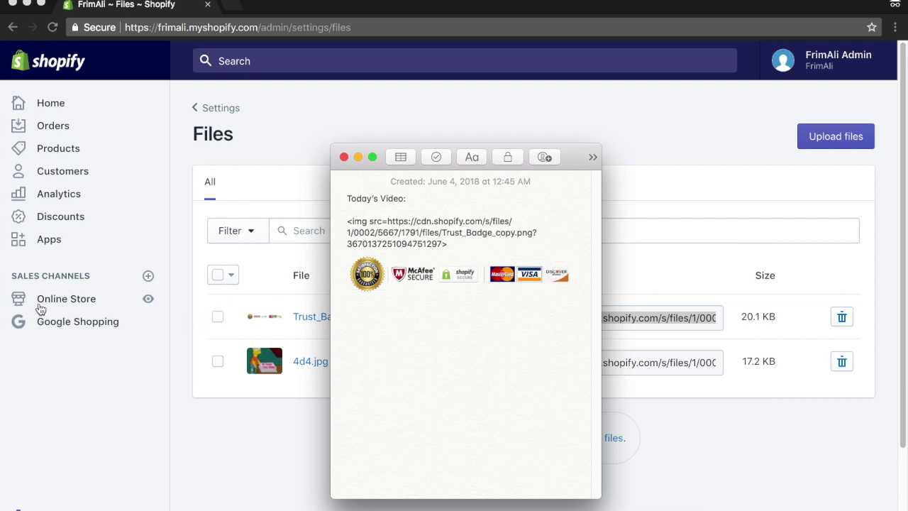
click(69, 310)
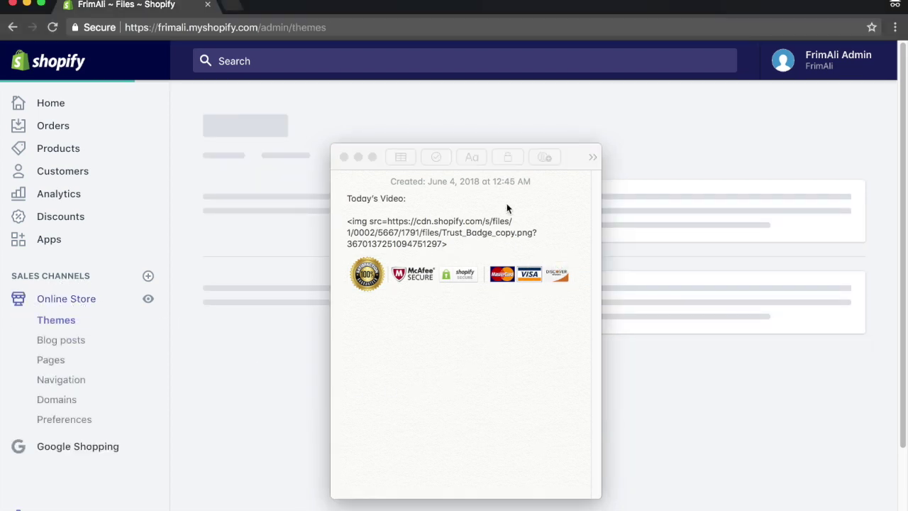
Step: Launch the Debut theme's code editor via Actions > Edit code
click(562, 153)
drag(562, 152, 221, 148)
click(740, 208)
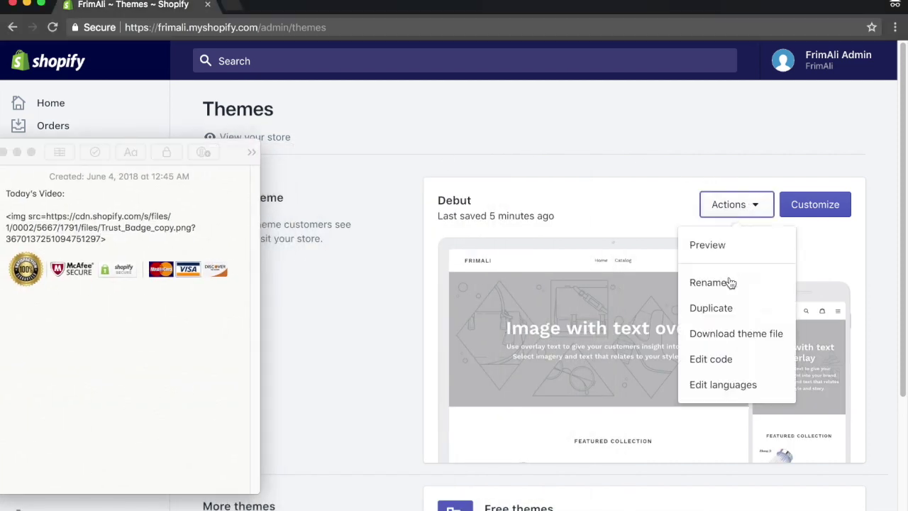
click(734, 357)
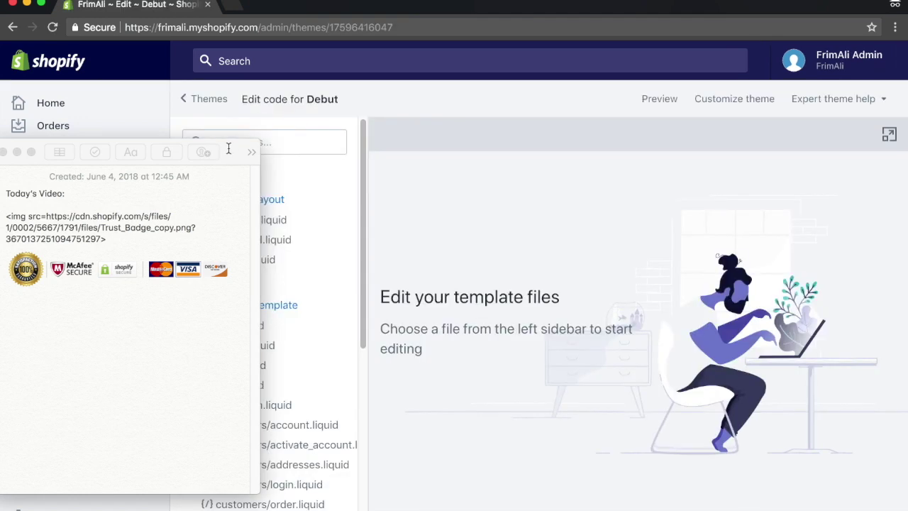
Step: Expand the Sections folder and load product-template.liquid for editing
drag(228, 148, 907, 96)
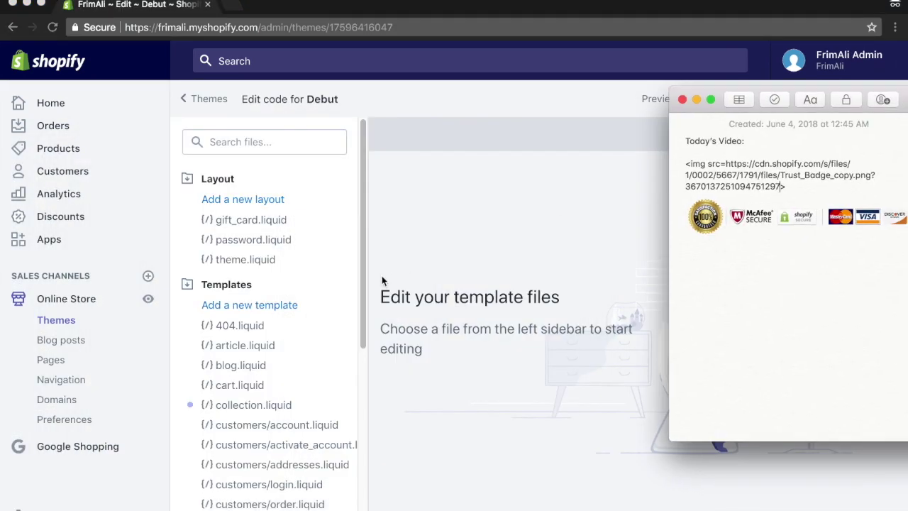
drag(362, 260, 357, 464)
click(251, 418)
drag(362, 297, 369, 461)
click(319, 390)
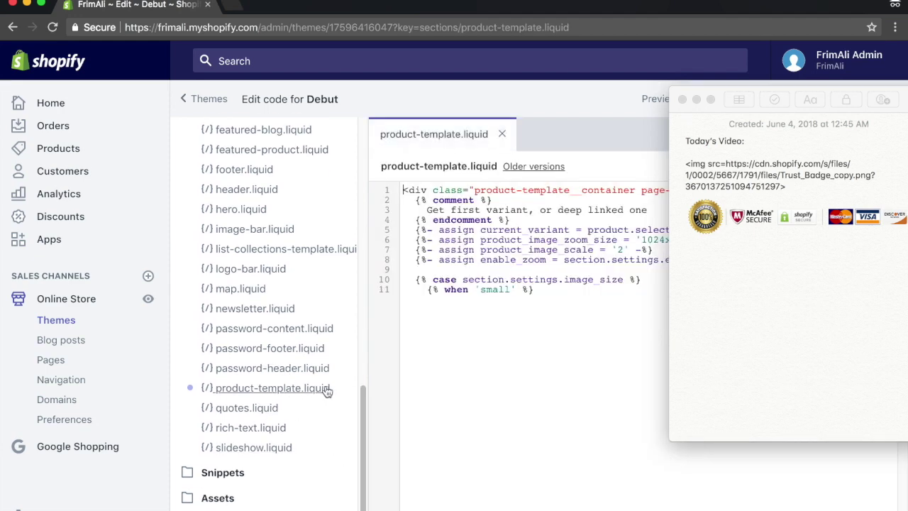
Step: Search the template for 'product.desc' to find the {{ product.description }} block at line 187
drag(873, 98, 13, 191)
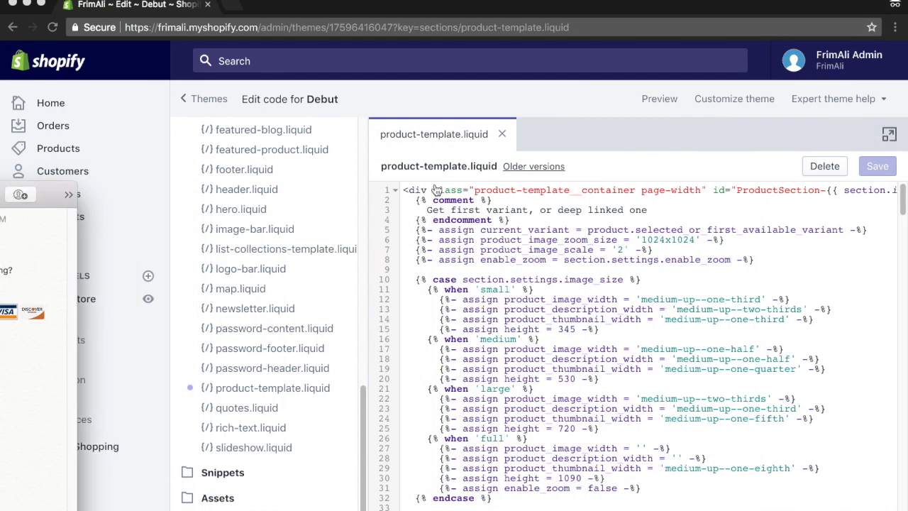
click(500, 216)
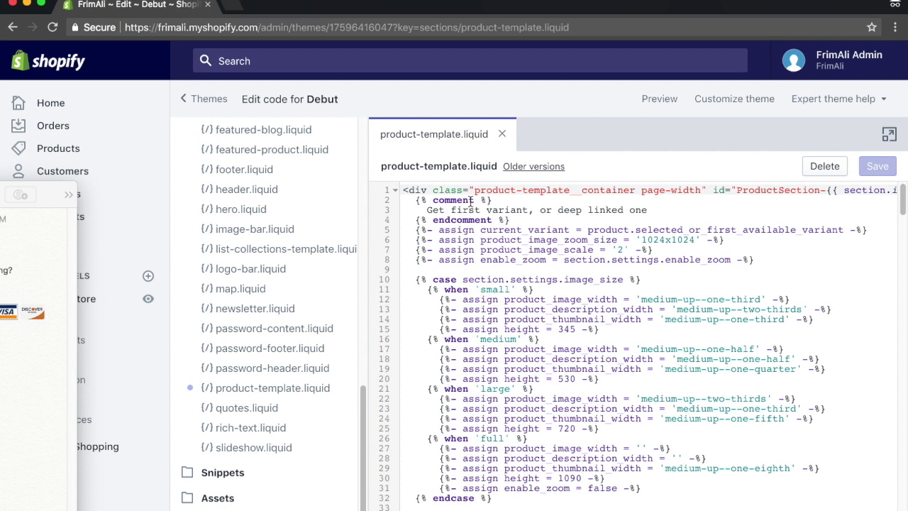
key(super+f)
text(prod)
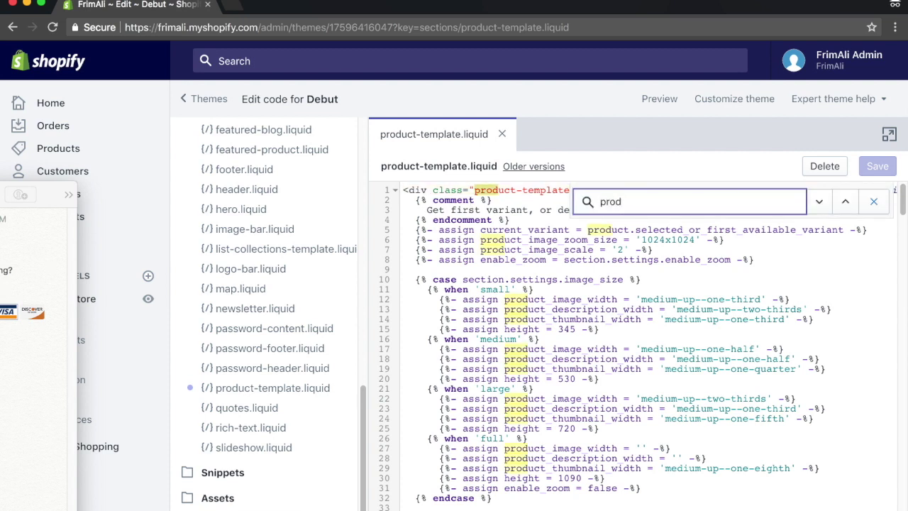
text(uct.de)
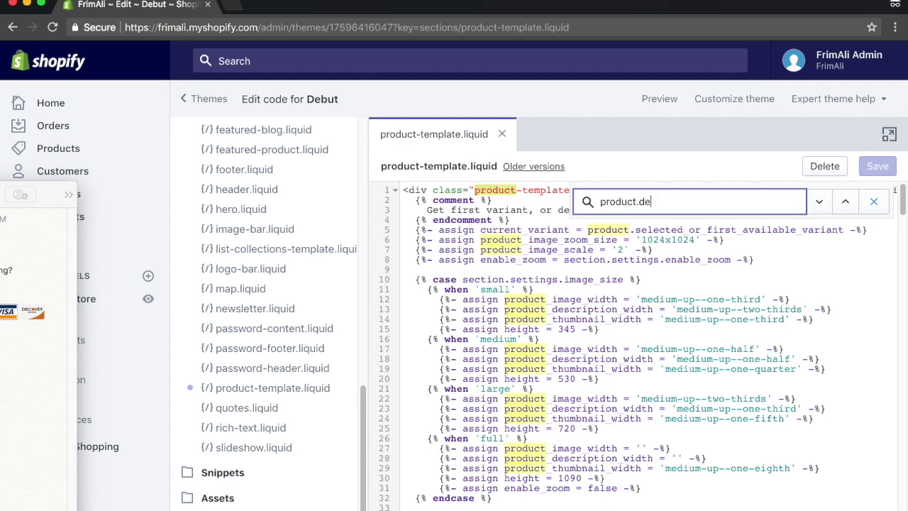
text(sc)
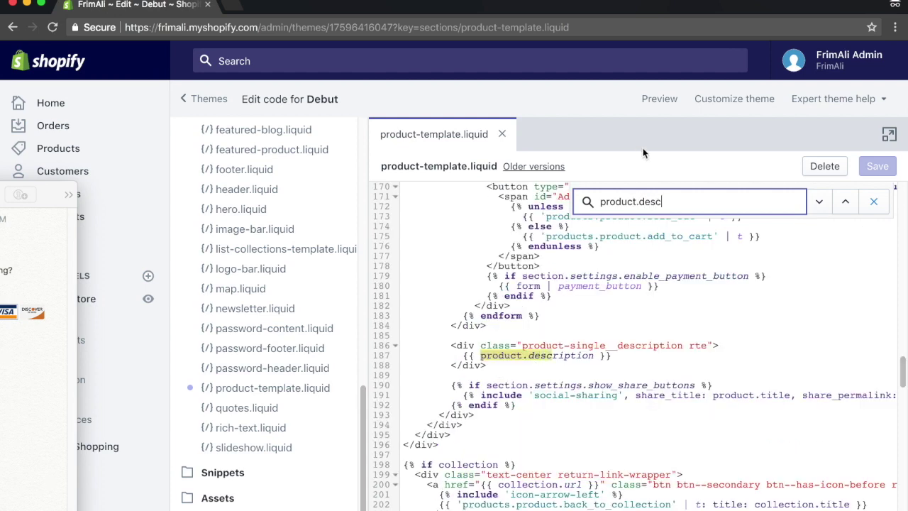
click(506, 366)
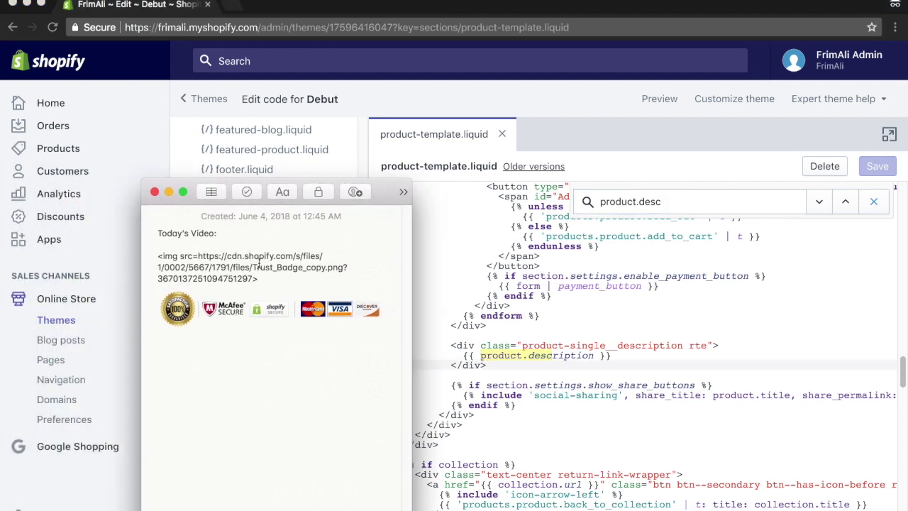
Step: Copy the whole Trust_Badge_copy.png img snippet and place the cursor after line 188's </div>
drag(259, 279, 158, 256)
right_click(175, 261)
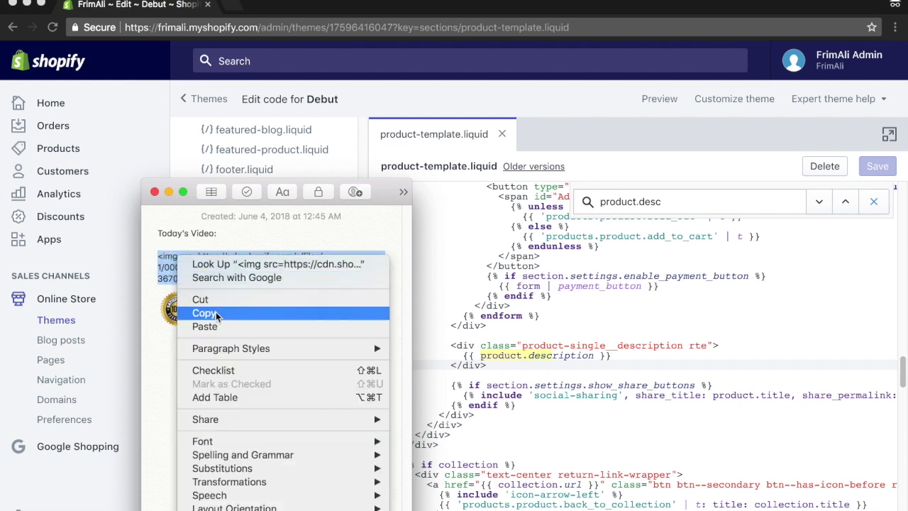
click(193, 306)
click(545, 358)
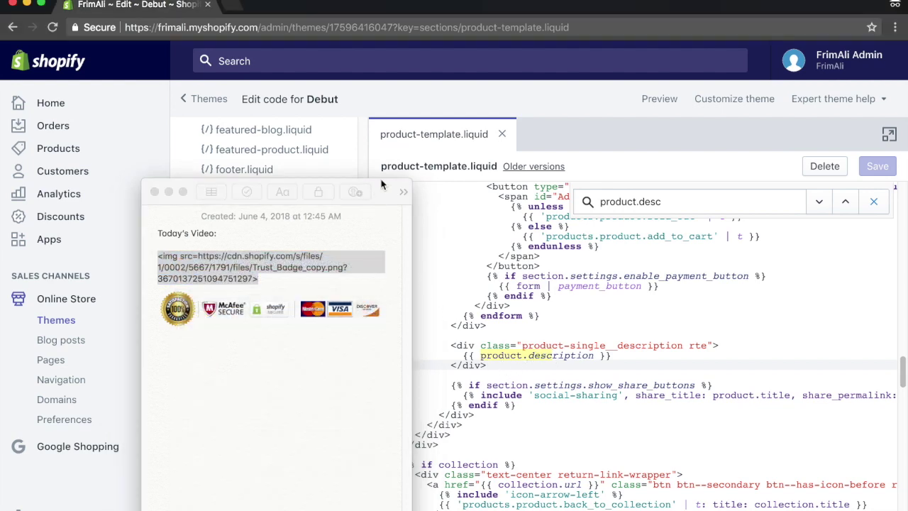
click(379, 190)
click(504, 367)
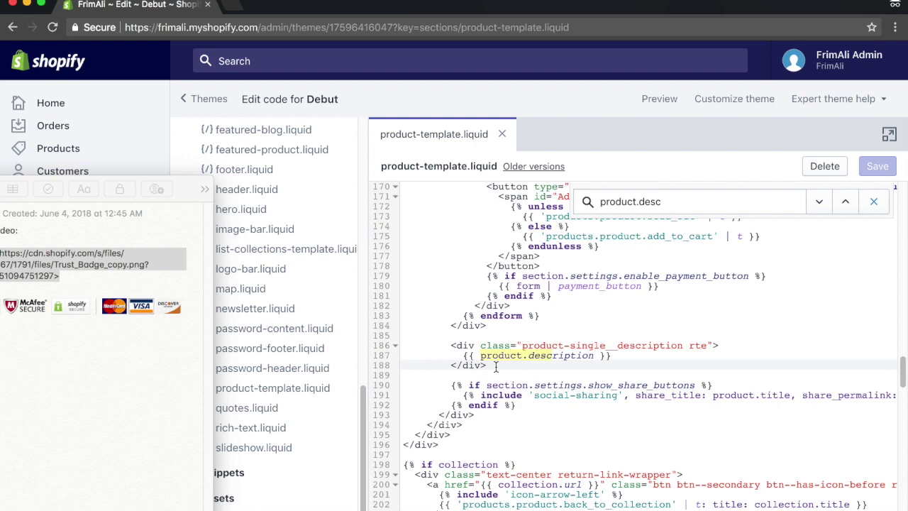
Step: Paste the trust badge img tag as new line 189 and save product-template.liquid
key(Return)
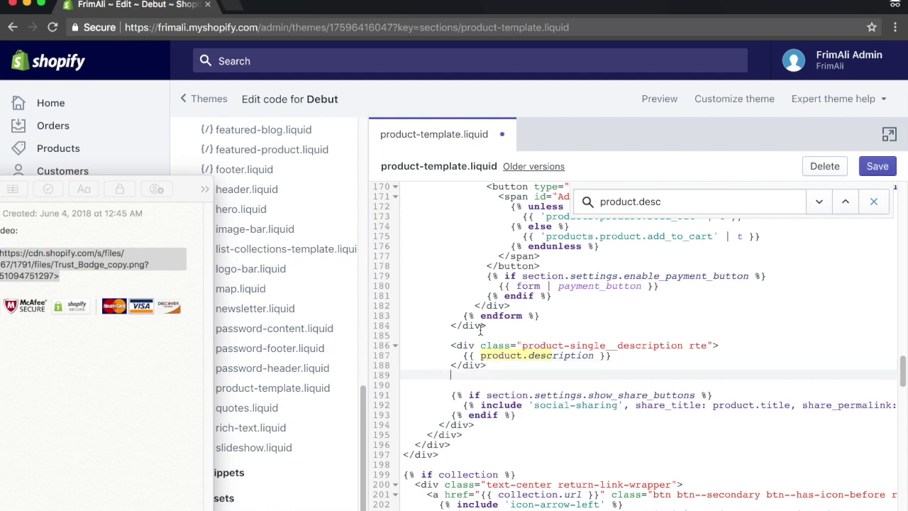
right_click(457, 377)
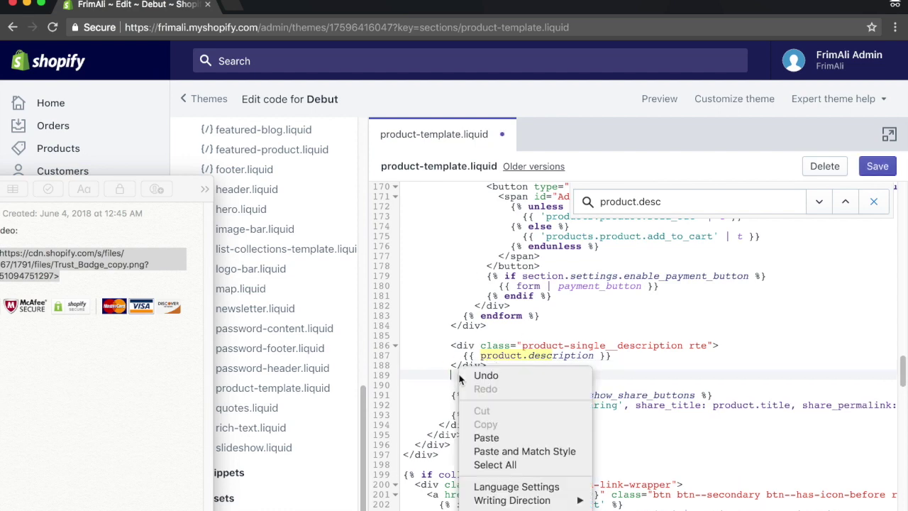
click(506, 437)
click(878, 170)
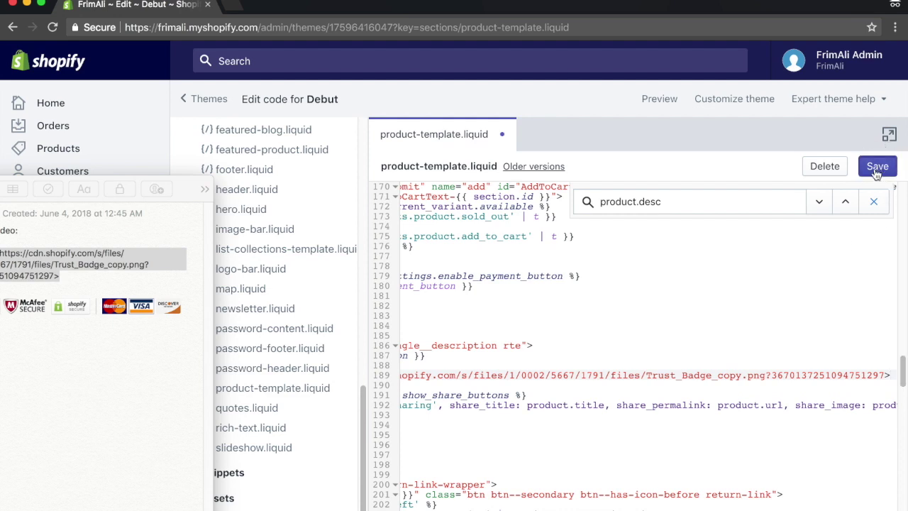
drag(190, 183, 348, 244)
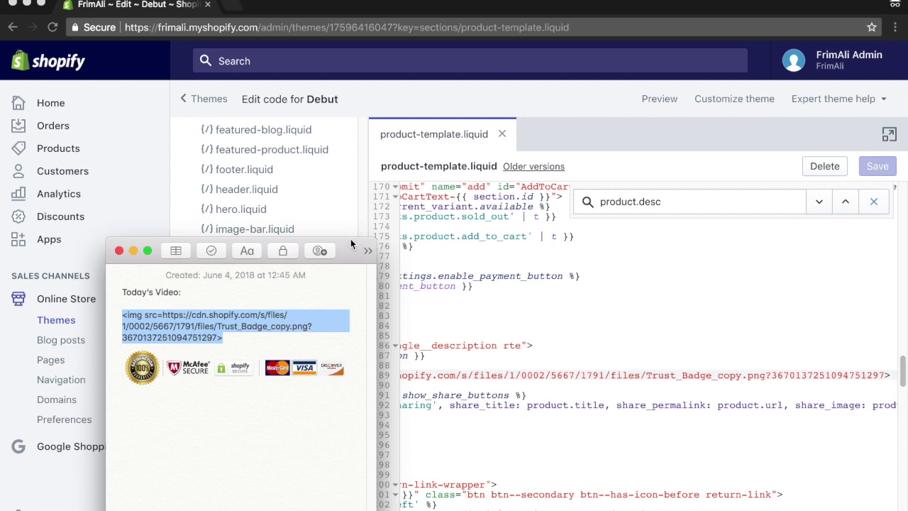
drag(351, 249, 331, 425)
Step: Preview the live store's catalog and find the trust badge below the hiking bag's description
click(149, 299)
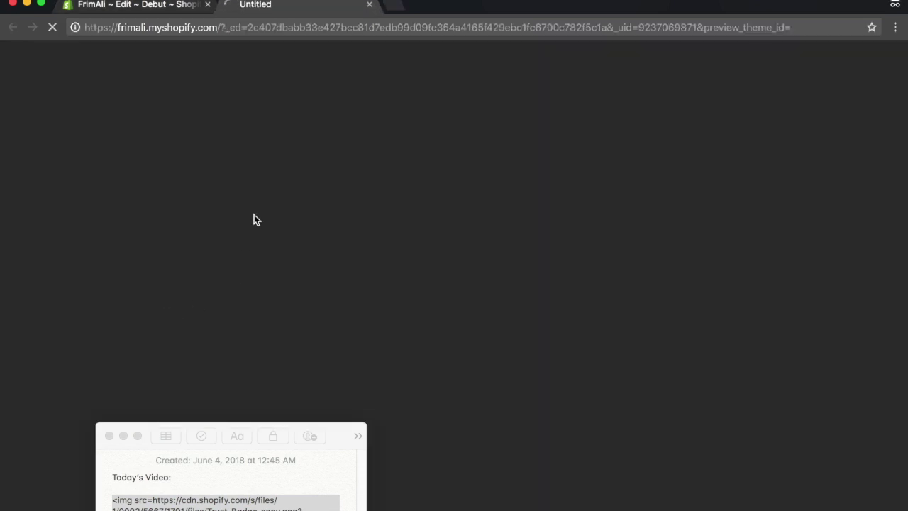
drag(305, 433, 88, 422)
click(465, 105)
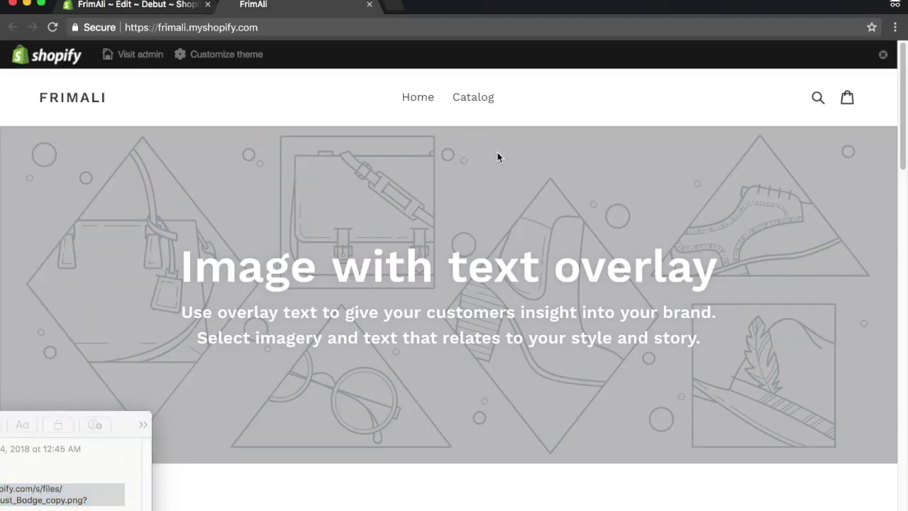
click(475, 103)
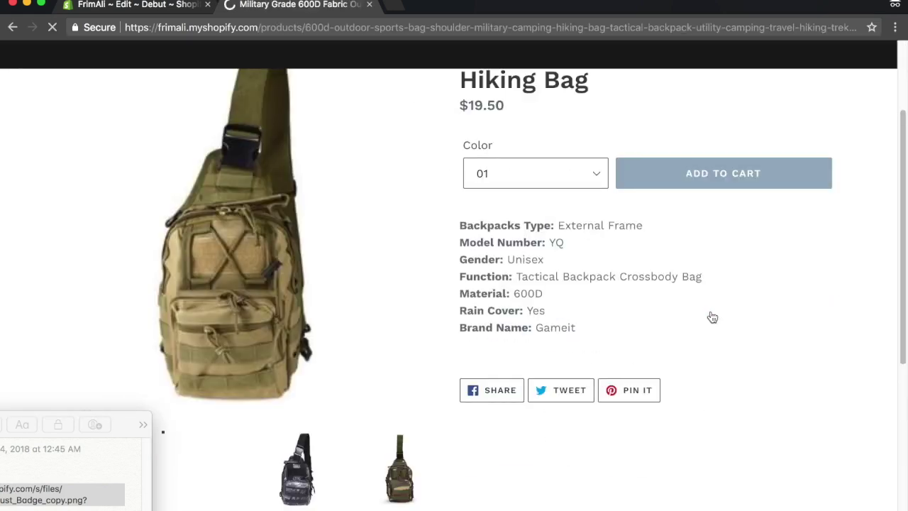
scroll(710, 319, down, 3)
scroll(603, 319, up, 2)
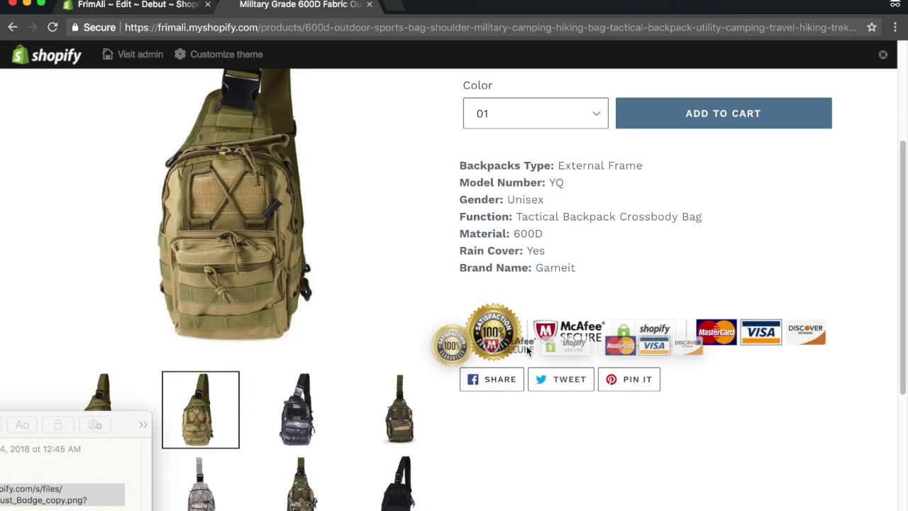
scroll(699, 356, up, 3)
scroll(699, 356, down, 2)
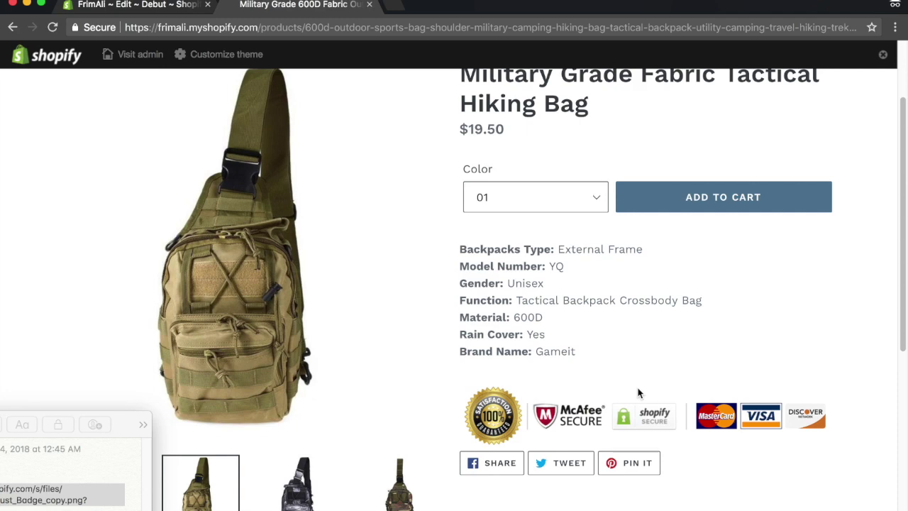
Step: Return to the store admin and open the Shopify App Store at apps.shopify.com from the Apps section
click(162, 7)
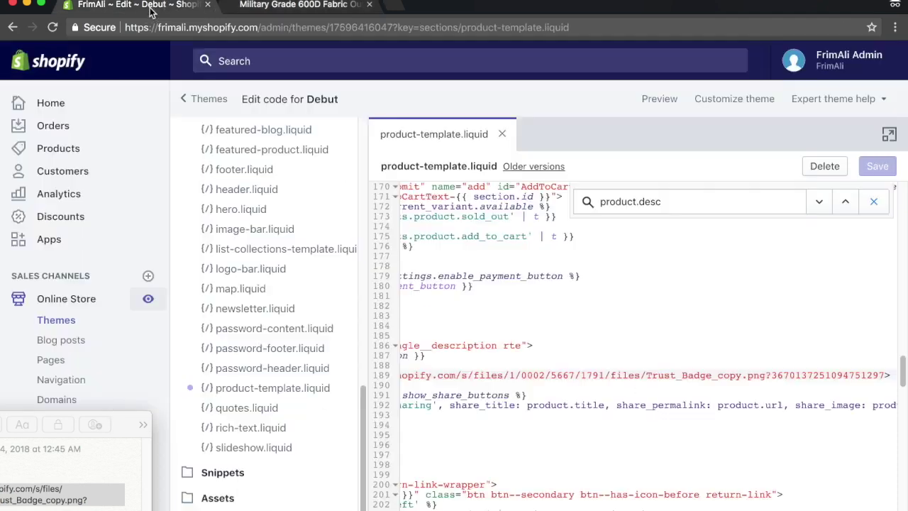
click(49, 239)
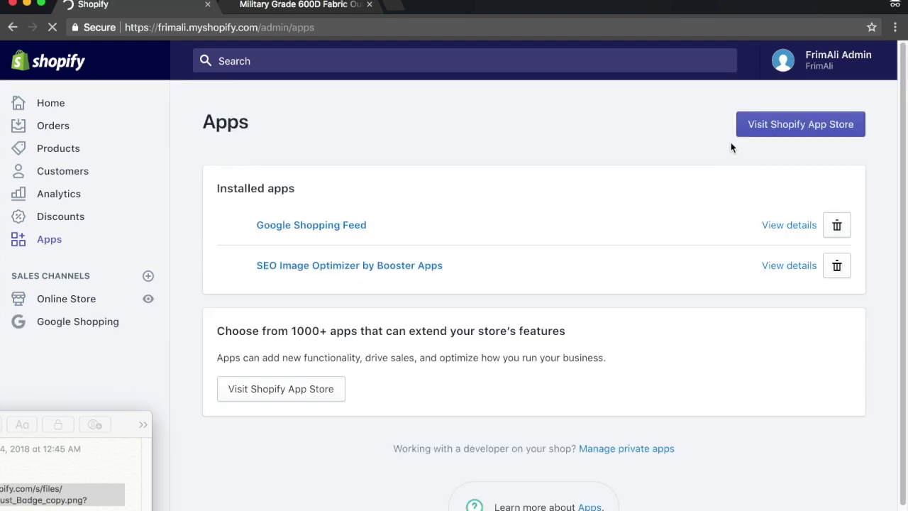
click(773, 132)
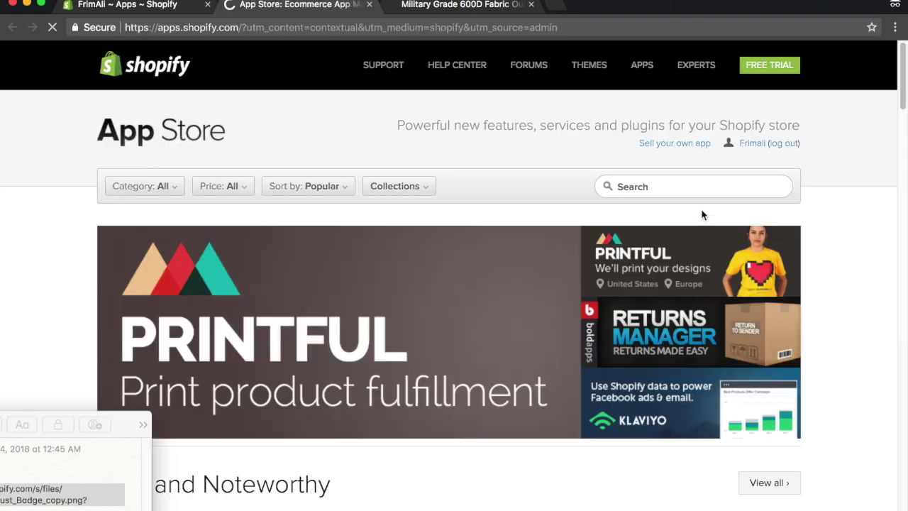
Step: Search the App Store for 'free trust' and open the Free Trust Badge by Hektor listing
click(652, 186)
text(free trust)
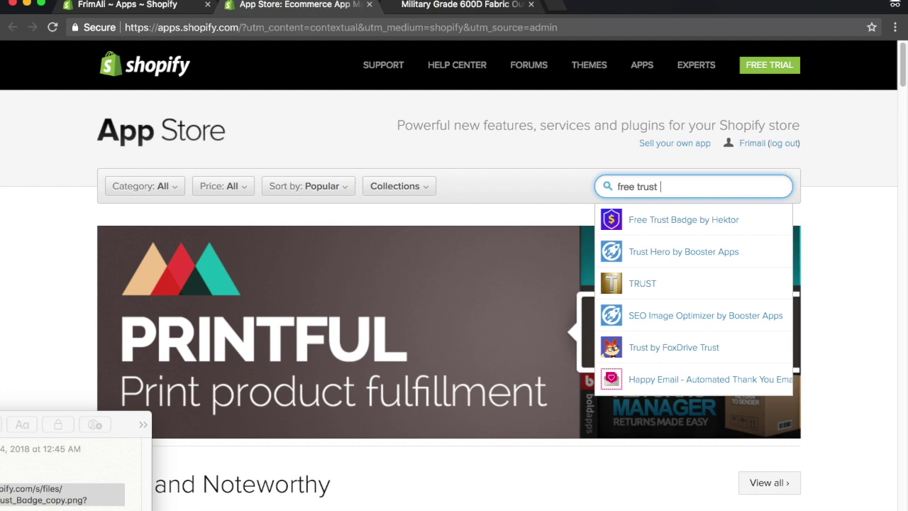
click(710, 217)
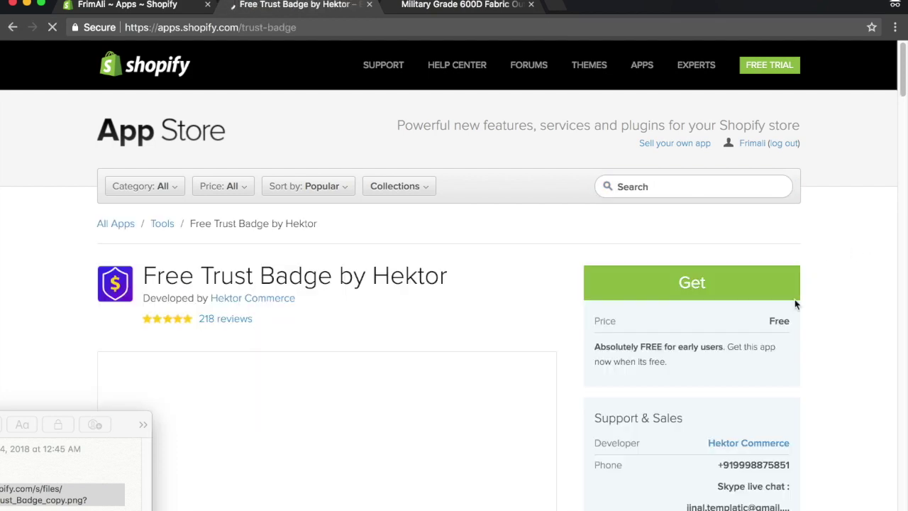
Step: Enlarge and close the first app screenshot, then scroll back to the top of the listing
scroll(790, 338, down, 5)
scroll(787, 339, up, 2)
scroll(706, 334, down, 5)
click(734, 318)
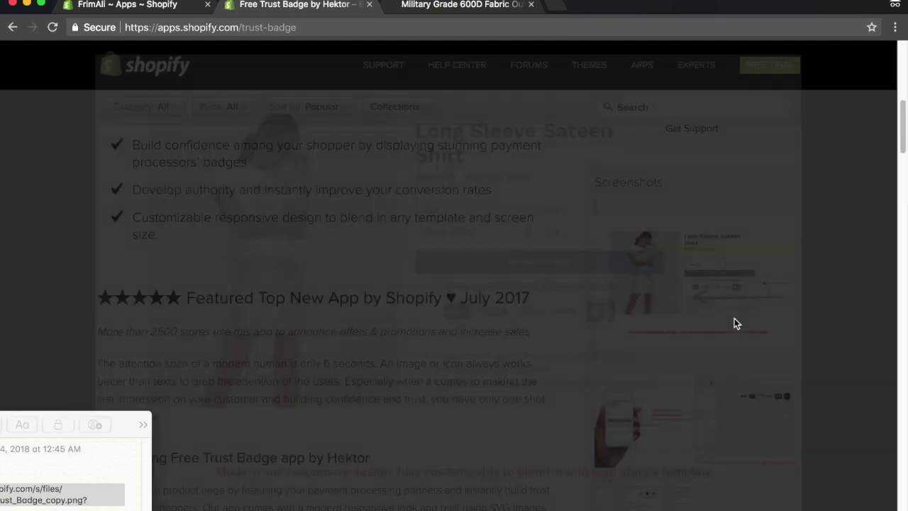
click(816, 243)
scroll(692, 319, up, 1)
scroll(691, 341, up, 5)
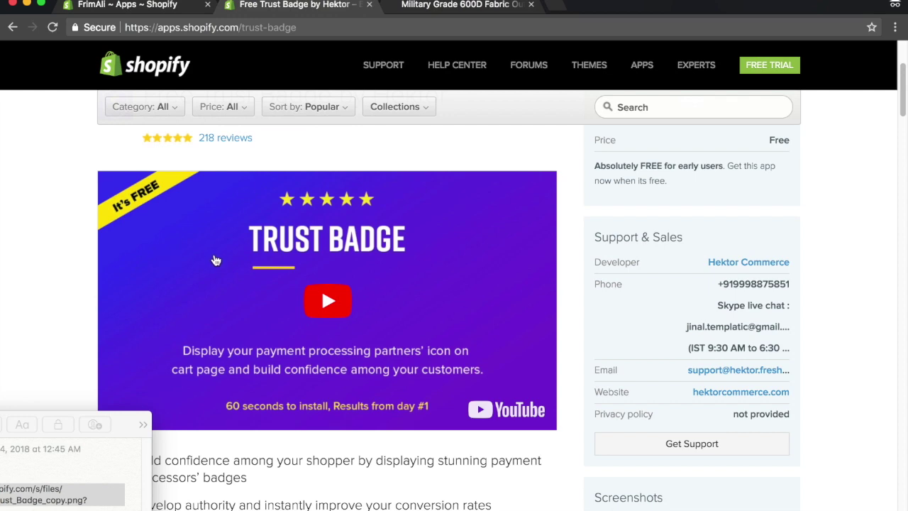
scroll(215, 259, up, 5)
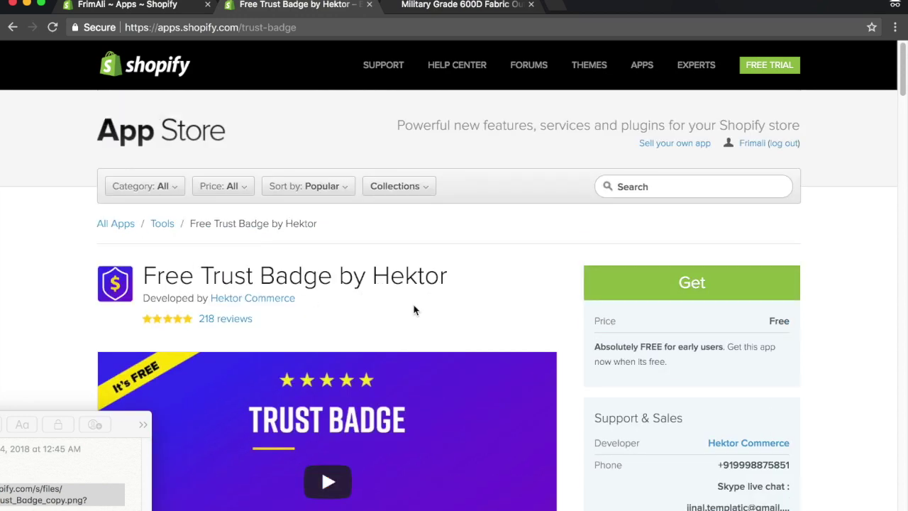